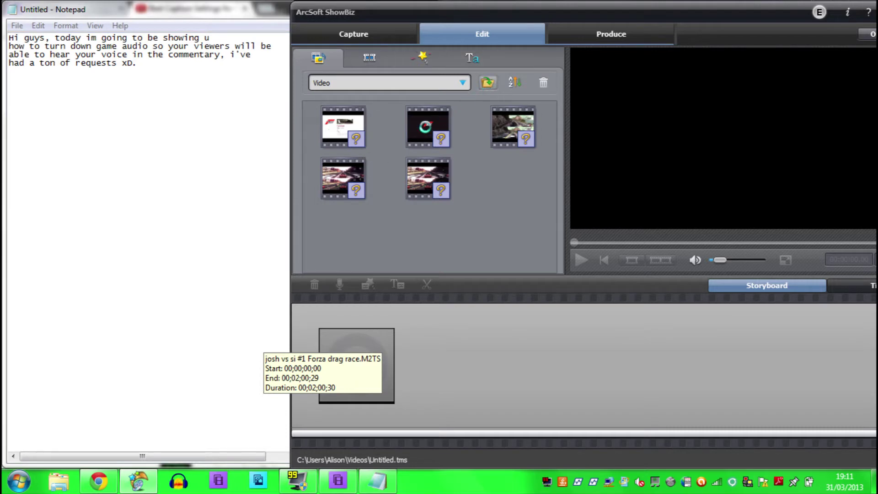
Step: Import the 88-7 11 K score obj combat nuclear clip from the HD PVR folder
left_click(485, 84)
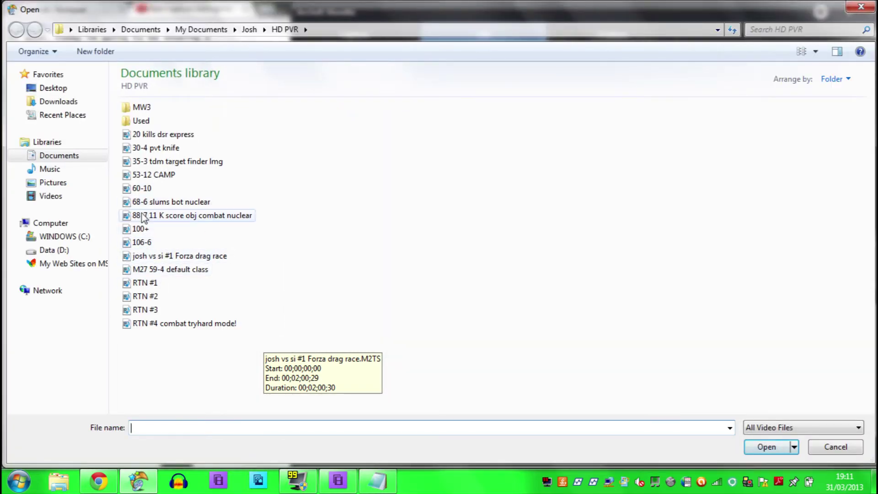
double_click(145, 218)
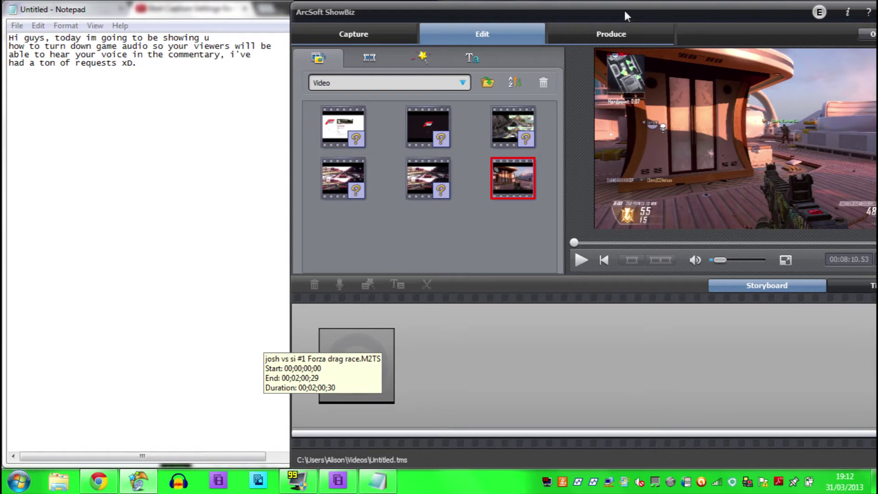
Step: In Timeline view, drag the sixth clip, the imported gameplay footage, onto the start of the timeline
left_click_drag(624, 8, 518, 5)
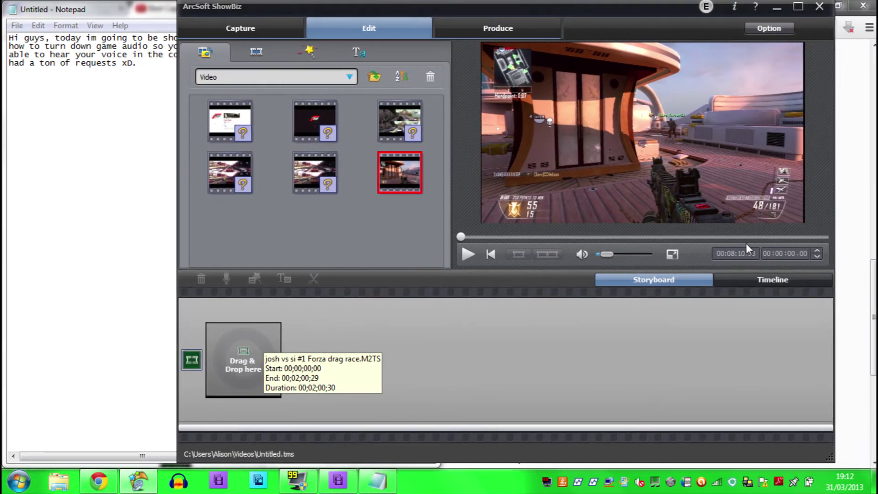
left_click(761, 281)
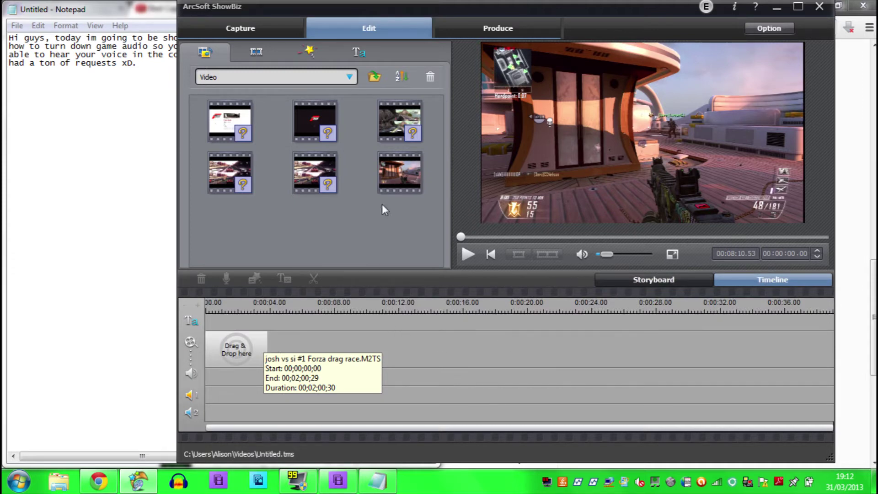
left_click(399, 176)
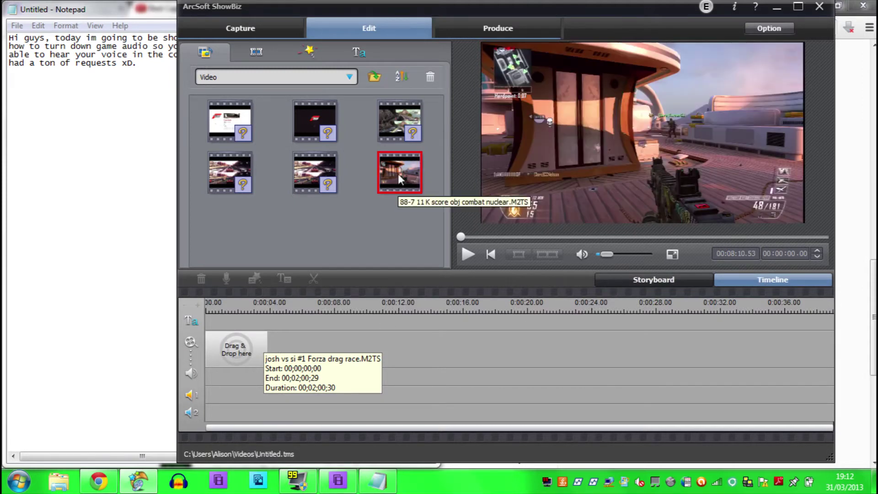
left_click_drag(303, 280, 234, 352)
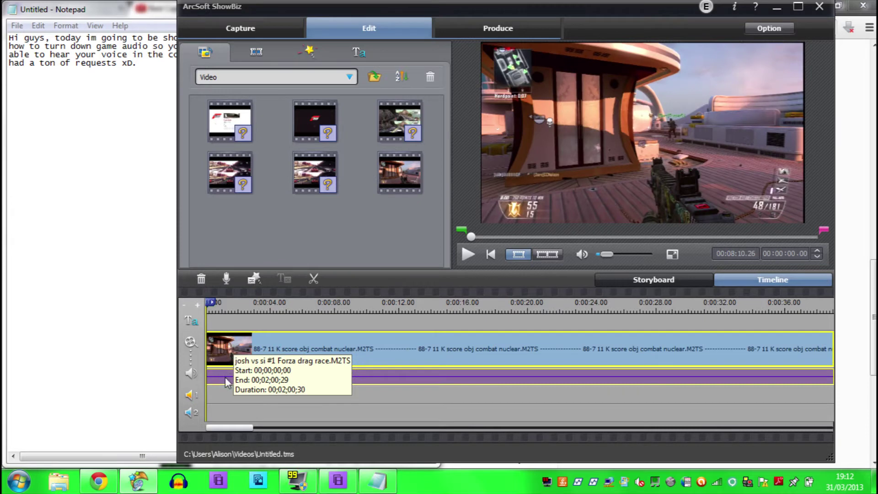
Step: Preview the gameplay clip from its start with the audio waveform shown, then switch to Premiere Elements
left_click(191, 373)
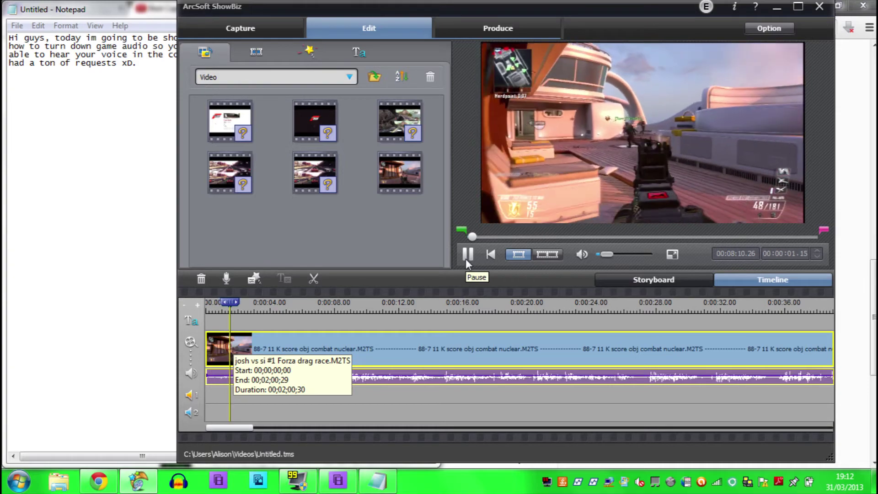
left_click(466, 259)
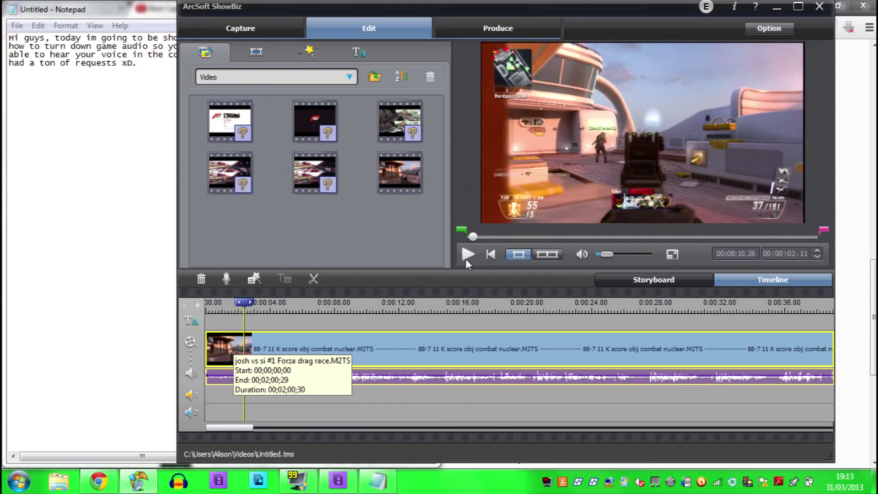
left_click(212, 381)
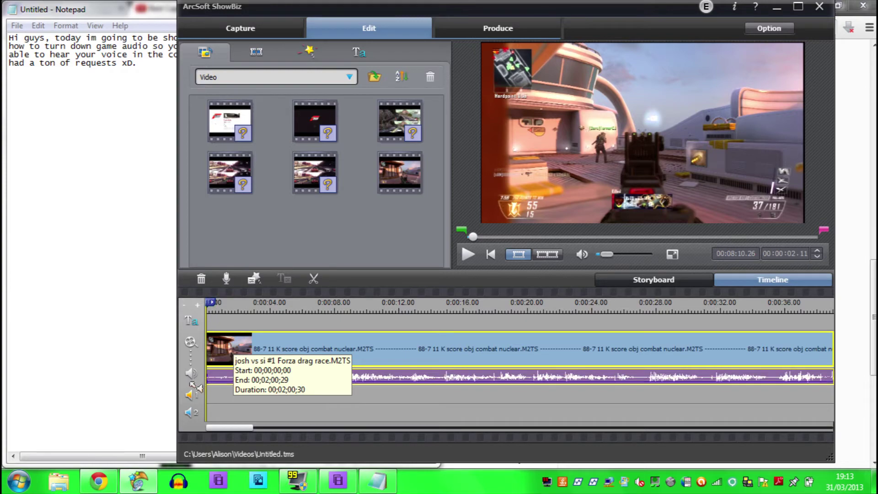
left_click(465, 256)
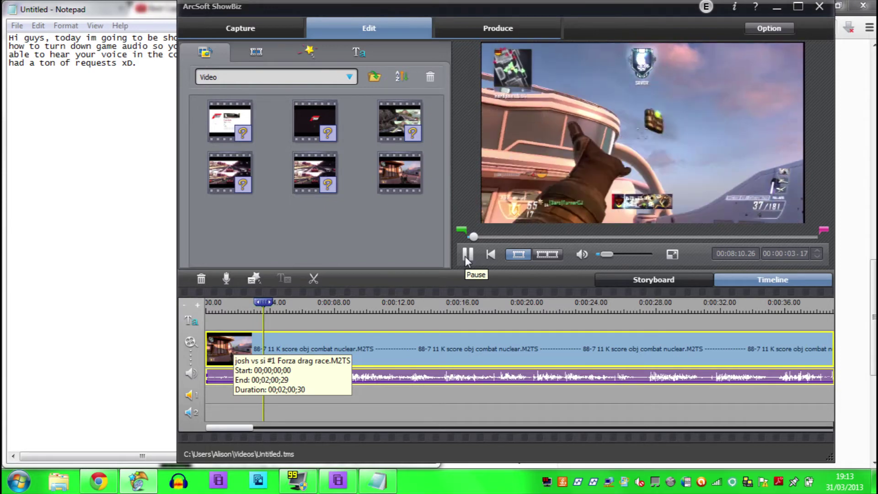
left_click(465, 256)
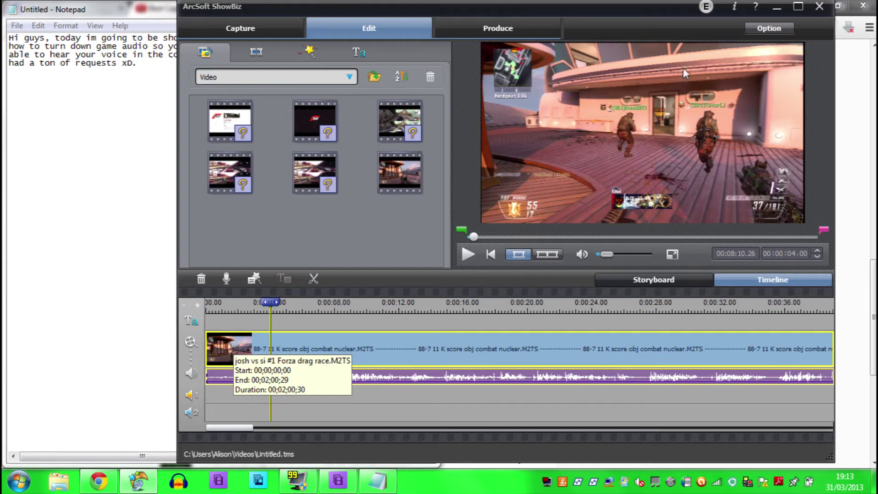
left_click(339, 480)
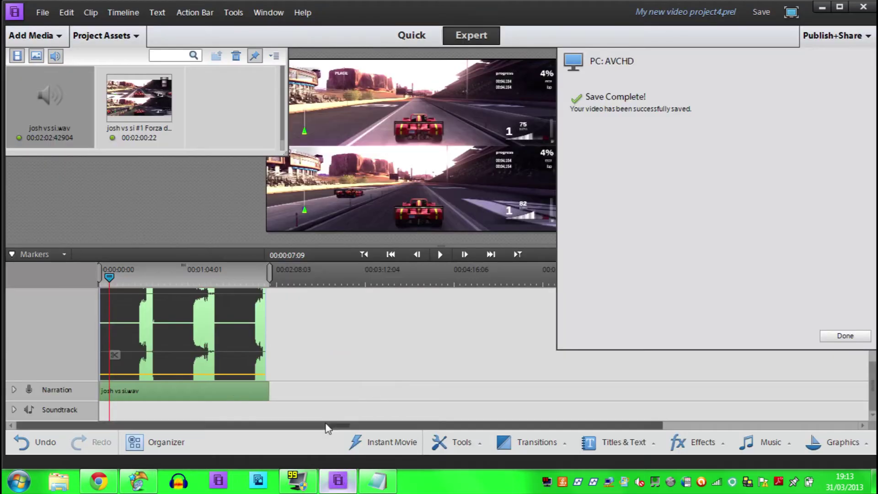
Step: Create a new project named My Project without saving changes, overwriting the existing one
left_click(845, 336)
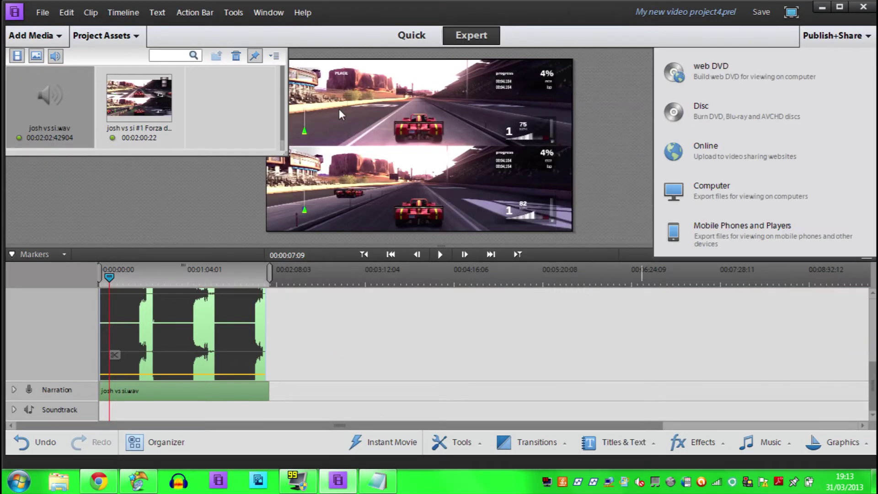
left_click(46, 11)
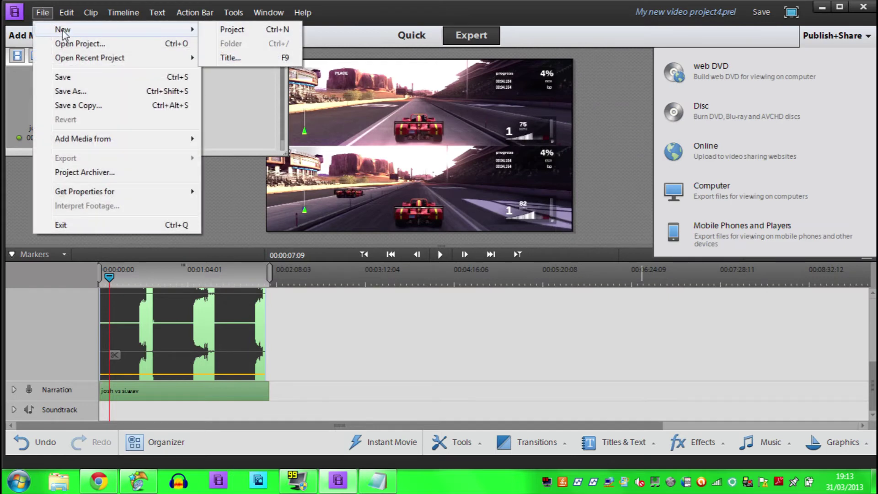
left_click(232, 29)
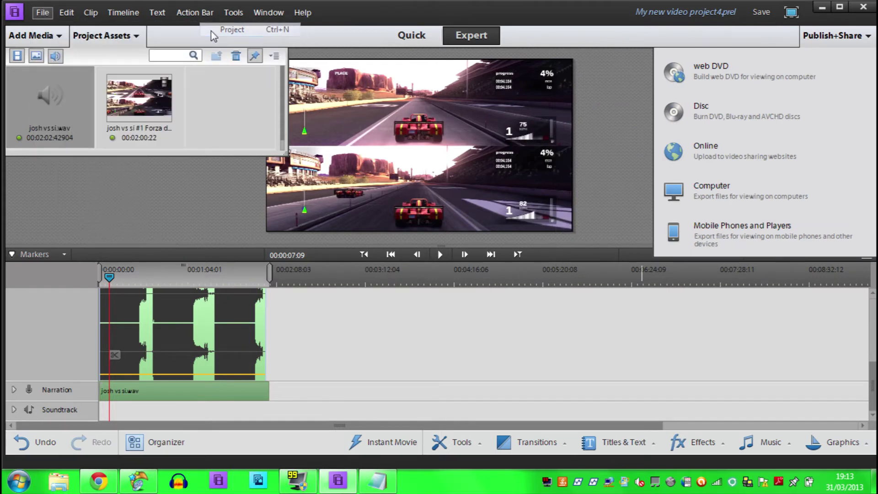
left_click(457, 254)
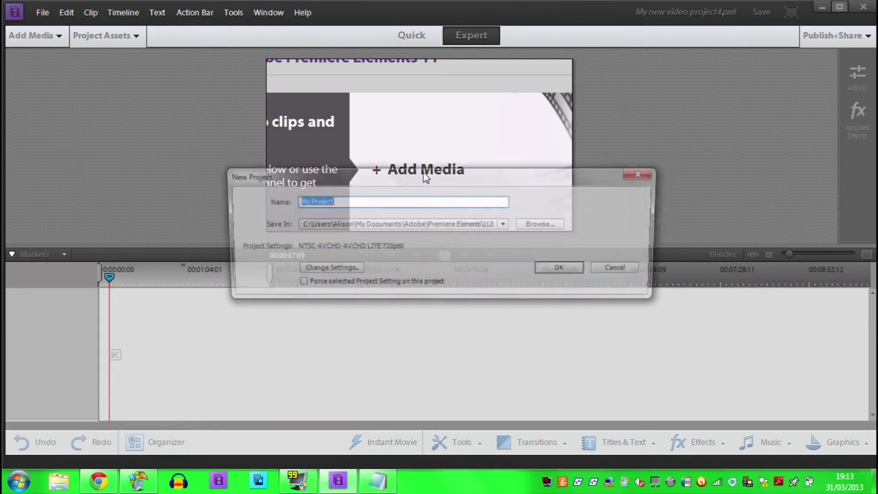
left_click(566, 270)
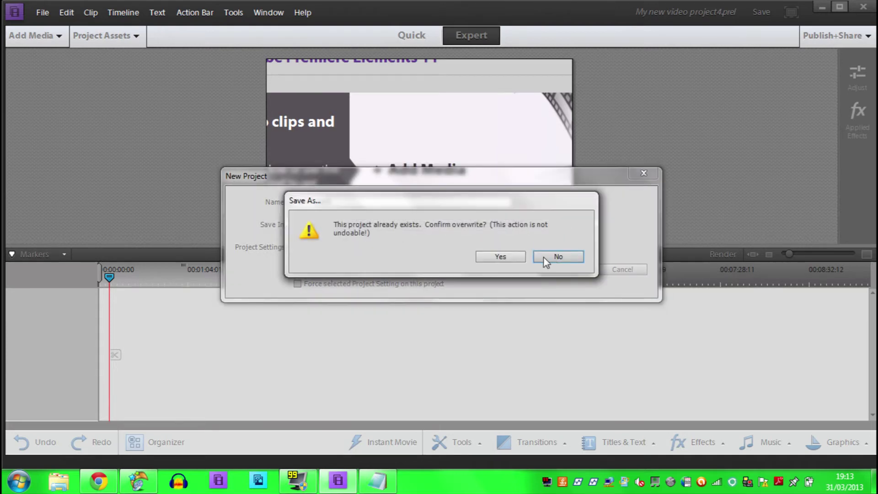
left_click(516, 258)
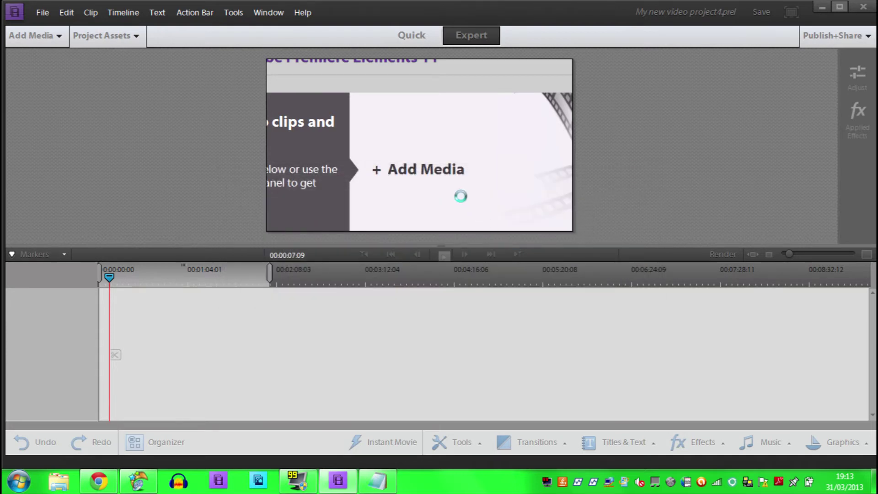
Step: Add the 68-6 slums bot nuclear clip to the project from files on disk
left_click(402, 175)
left_click(100, 355)
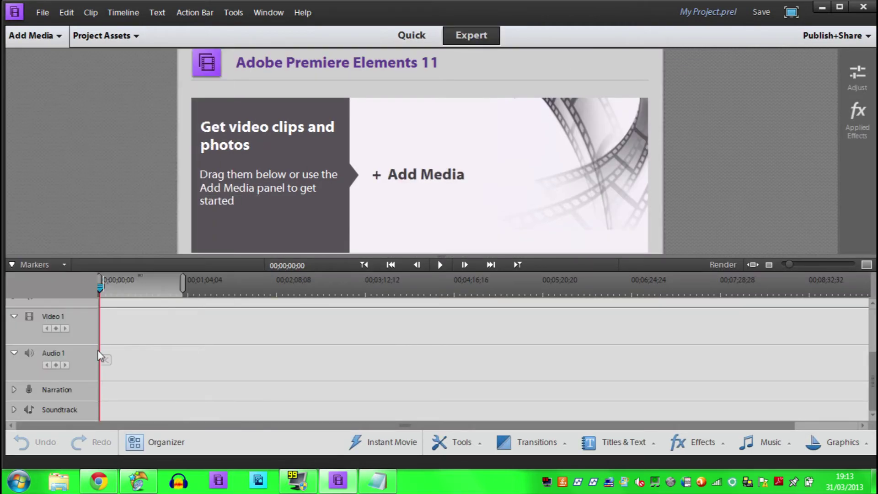
double_click(351, 235)
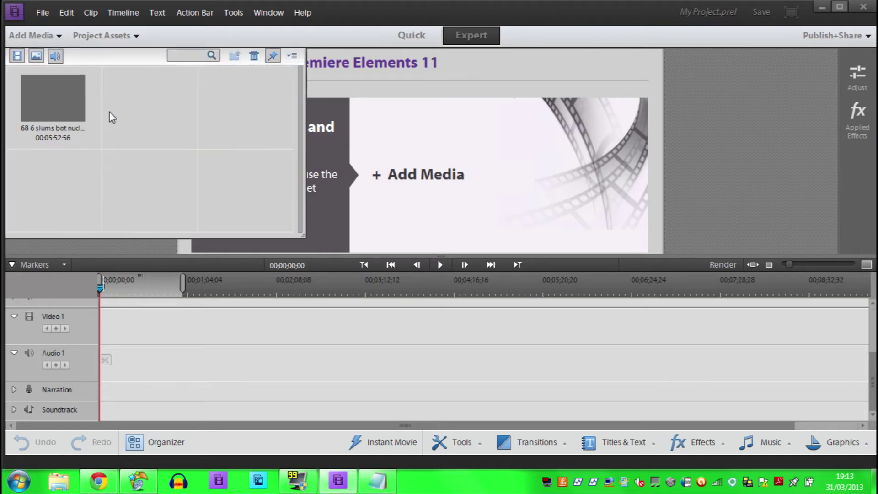
Step: Place the 68-6 slums clip on the video and audio tracks and lower its volume line
left_click(61, 103)
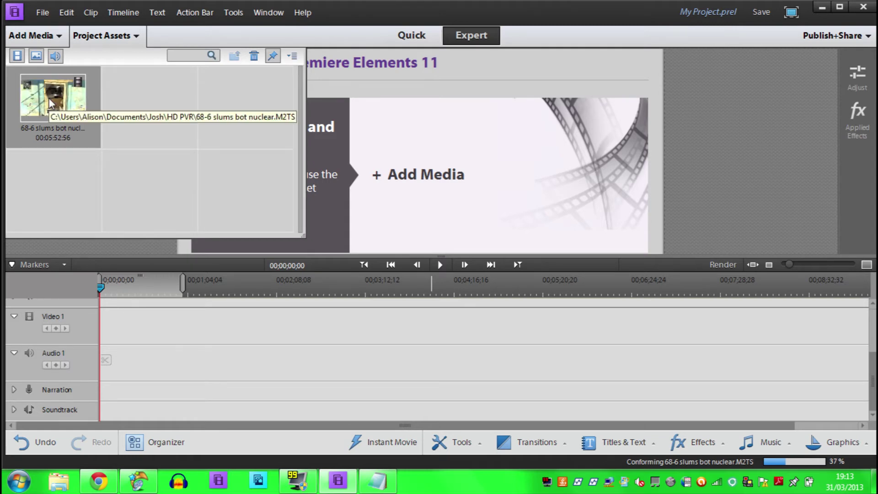
left_click_drag(172, 255, 138, 324)
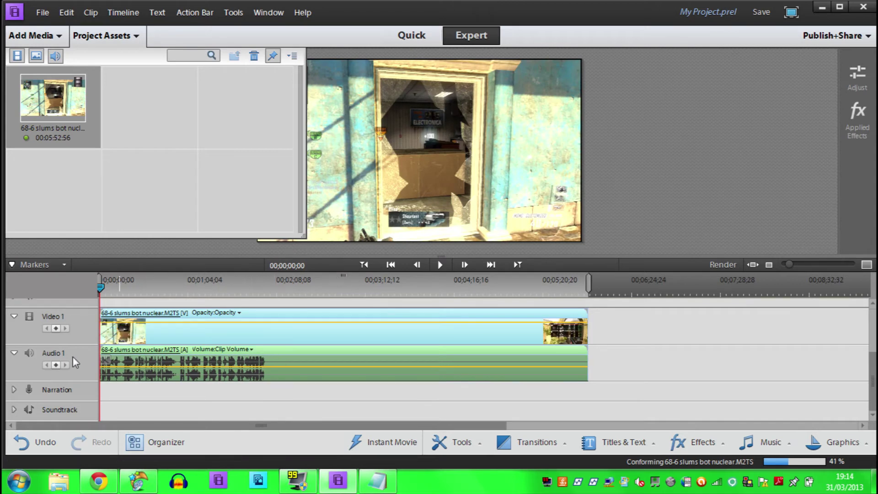
mouse_move(55, 344)
left_mouse_down()
mouse_move(55, 310)
mouse_move(69, 313)
left_mouse_up()
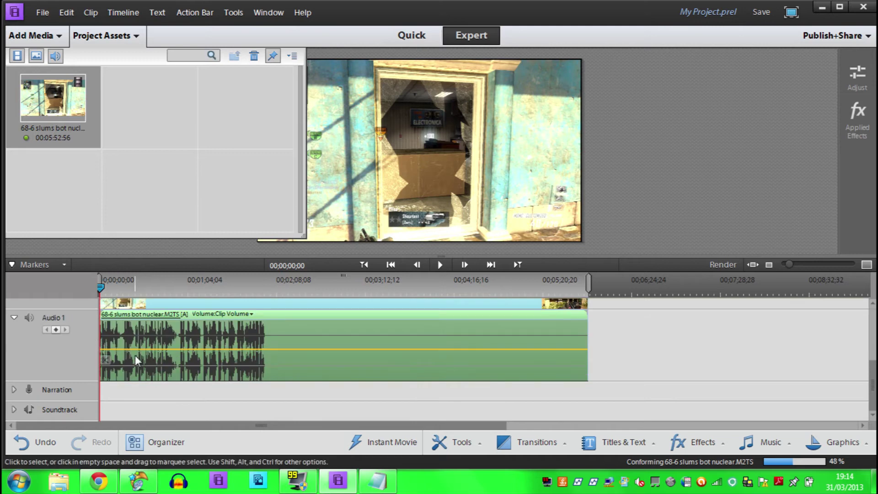
left_click_drag(131, 349, 130, 374)
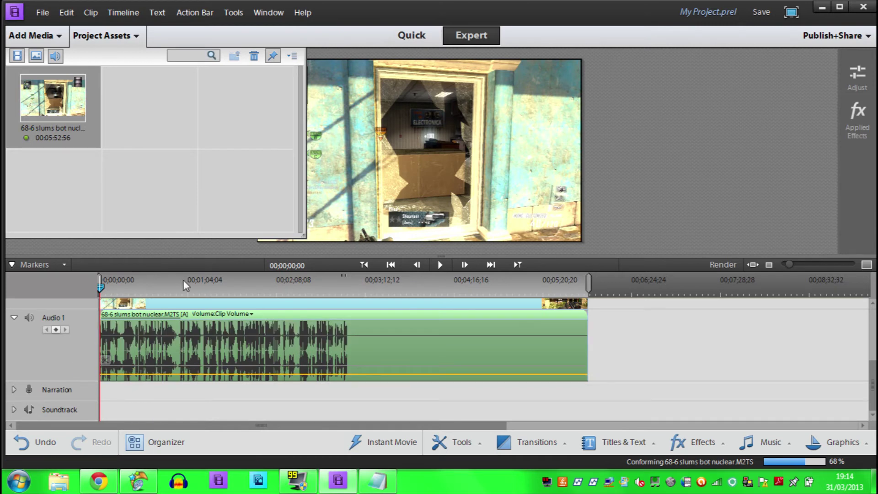
Step: In Notepad, write that most software lets you lower or delete the game audio
left_click(364, 488)
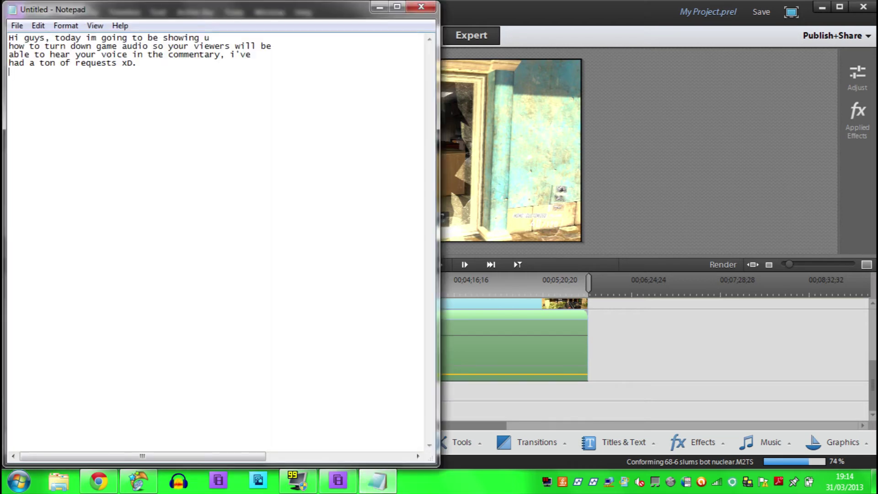
type("I h")
type("ope this he")
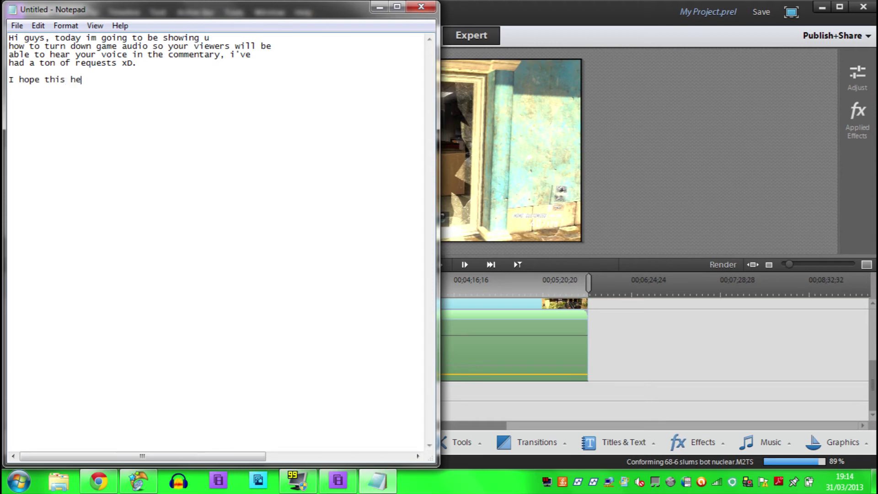
type("lped you,")
type(" on most so")
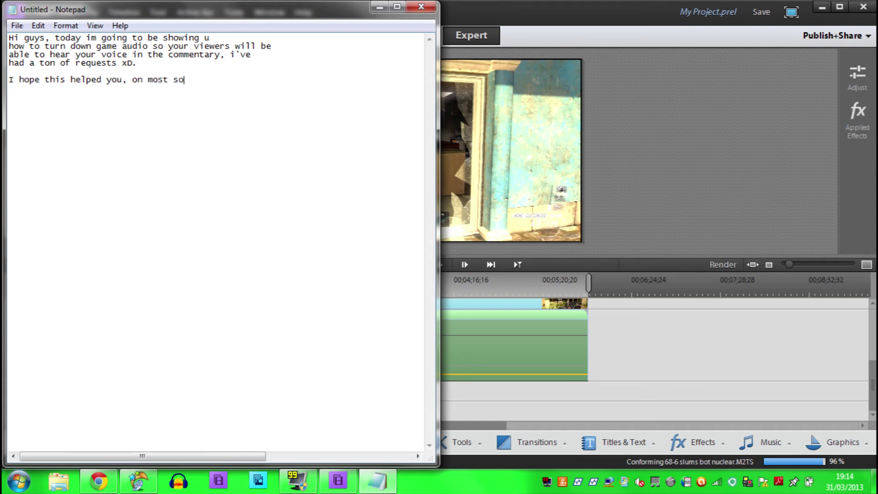
type("ftwares y")
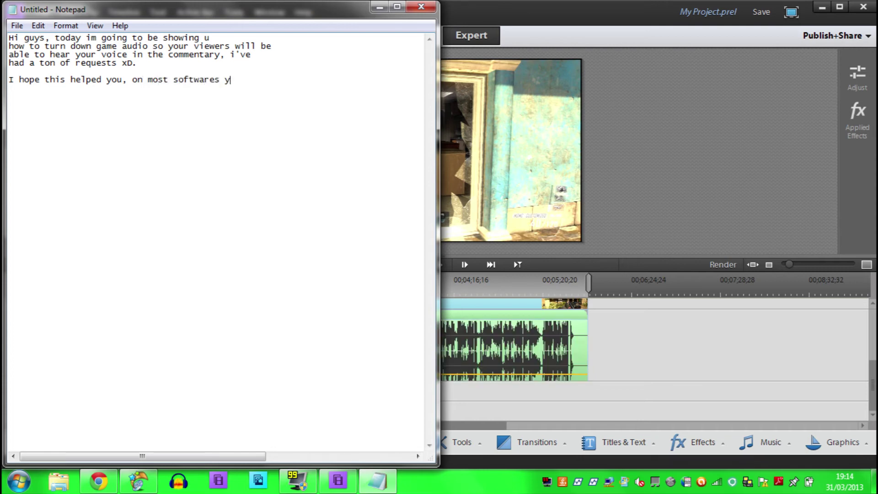
type("ou just")
type("own the ")
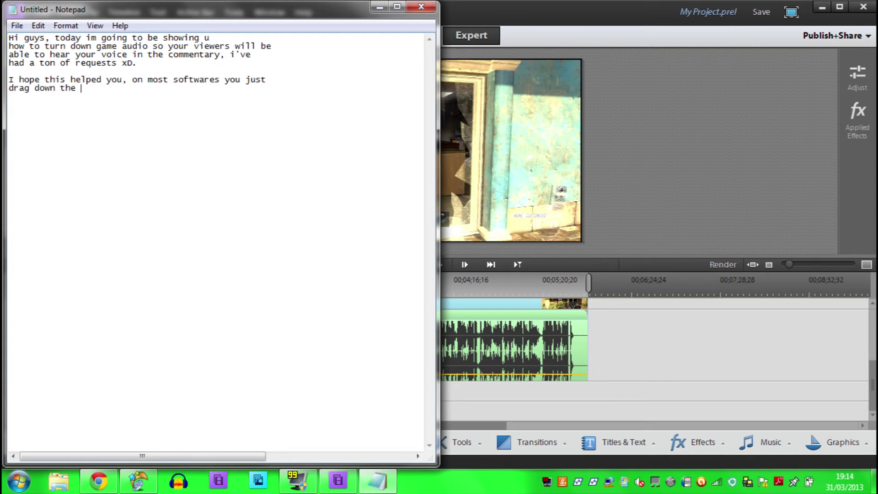
type("bar on the aud")
type("io section, o")
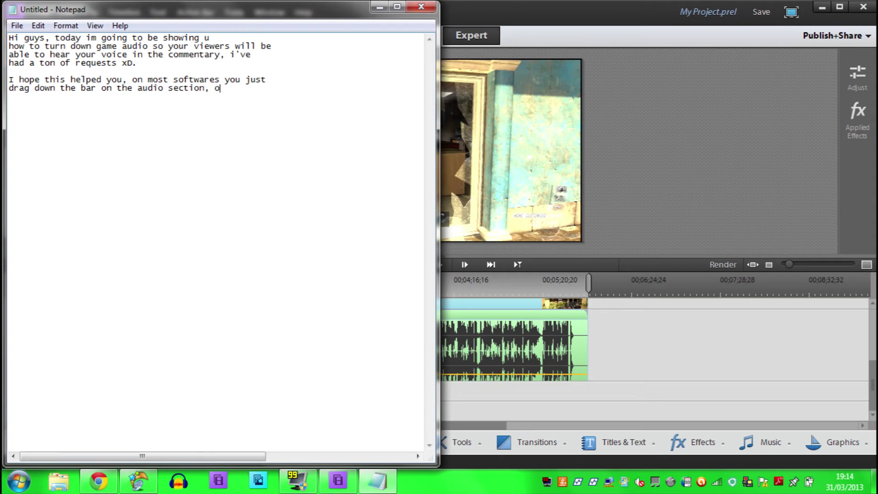
type("r you can ")
type("just de")
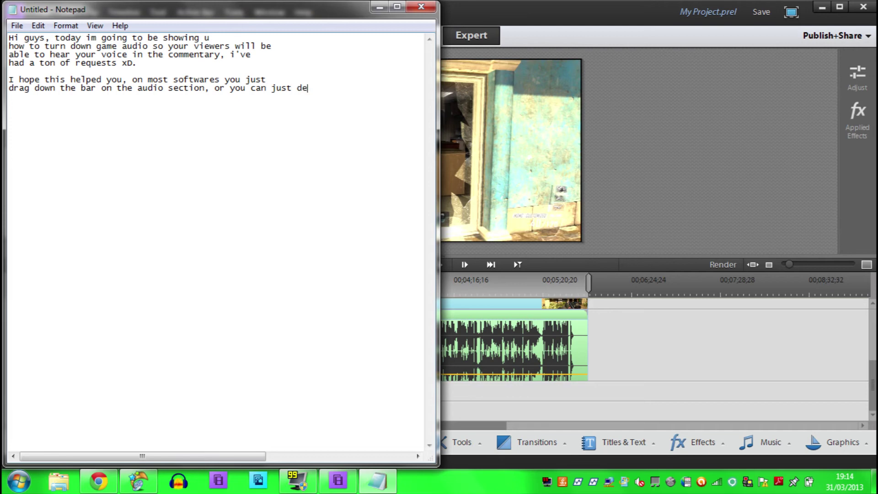
type("lete the g")
type("ame audio")
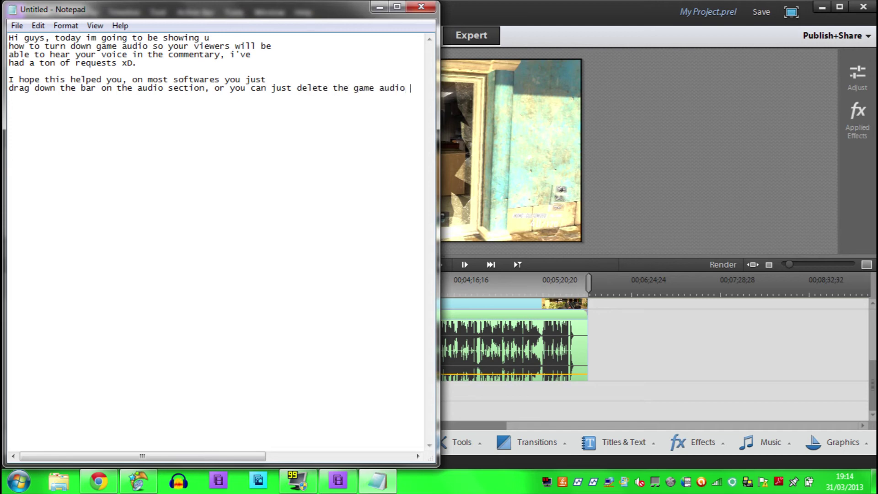
type("all toge")
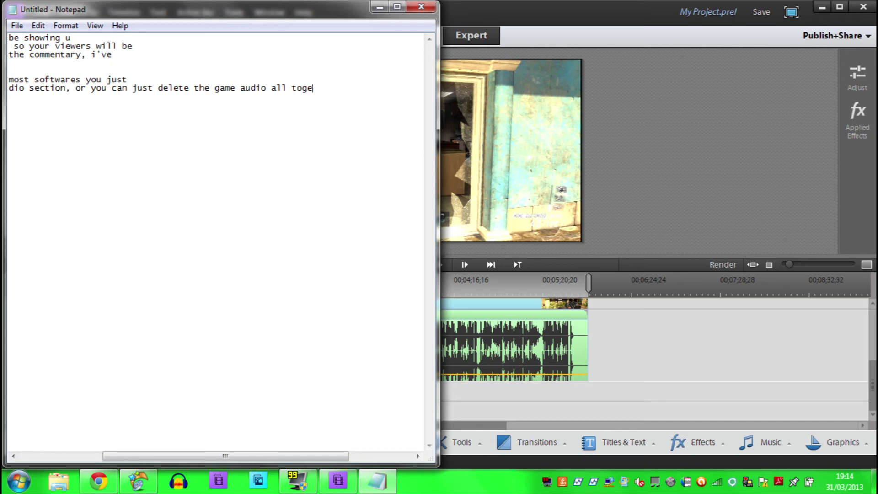
type("r")
type("li")
type("ke")
key("Return")
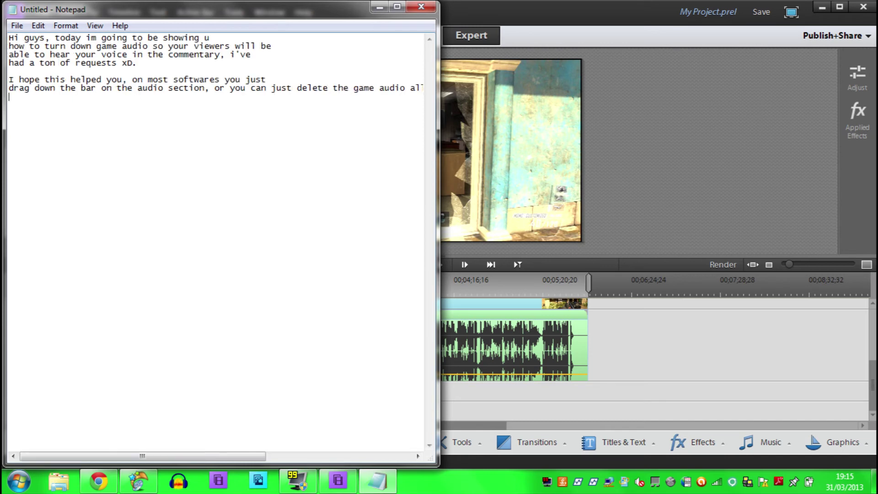
type("this")
key("Return")
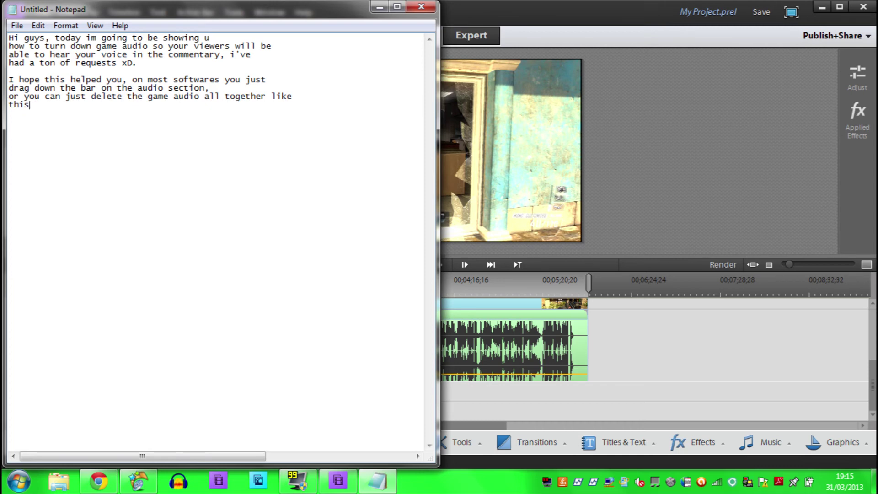
type(".")
Step: Delete the timeline clip's audio in Premiere Elements via its right-click Delete Audio option
left_click(638, 190)
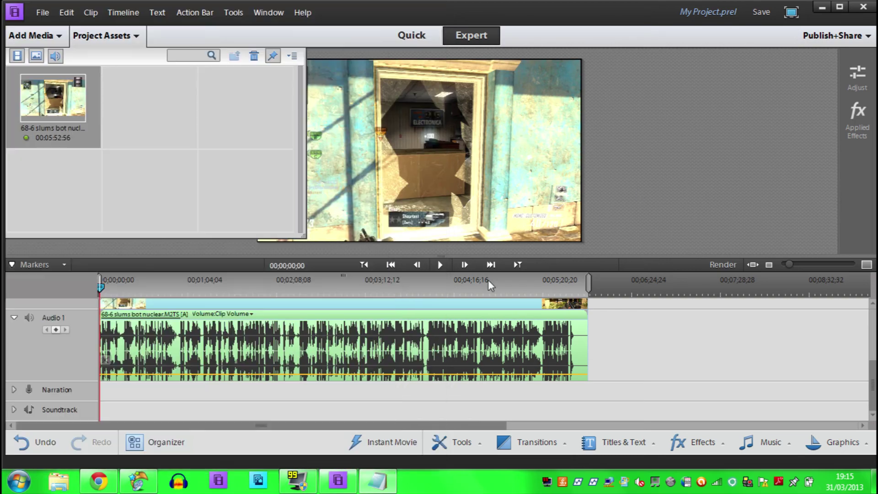
right_click(406, 354)
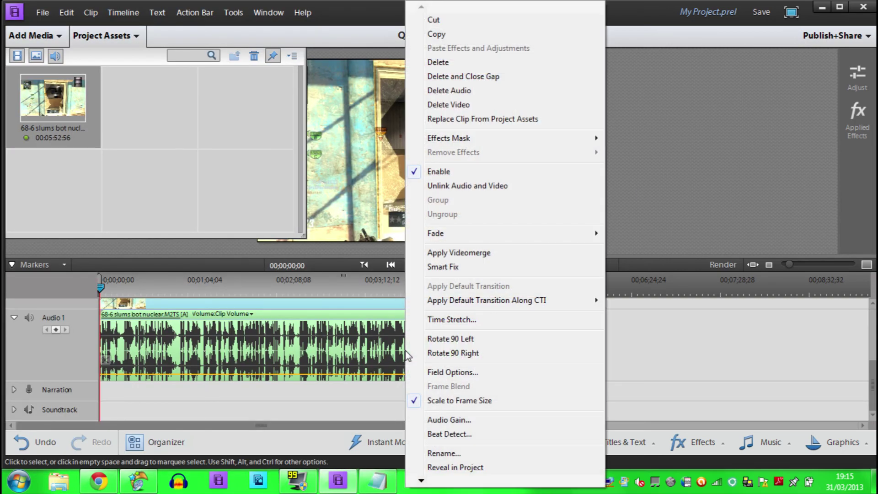
left_click(496, 92)
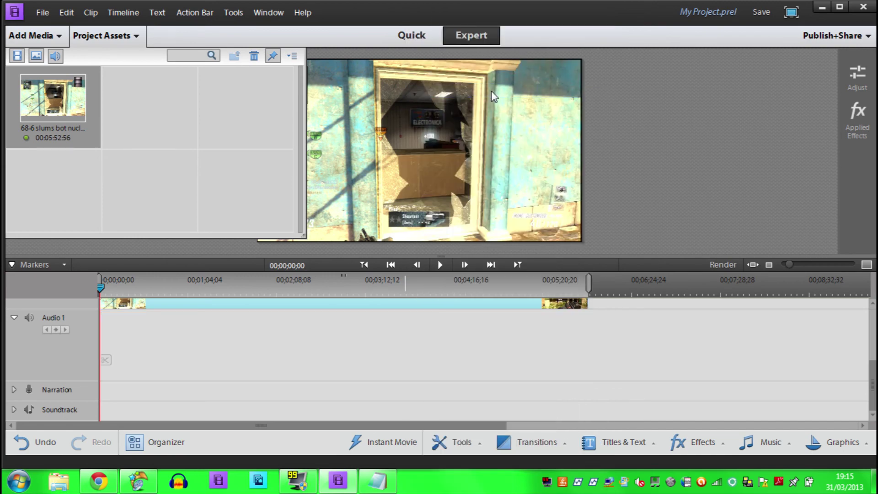
Step: Type 'TaDAAAAAAAAAAAAAAA', 'Hope this helped, if it did please leave a like!' and 'excuse my slow typing :)'
left_click(379, 485)
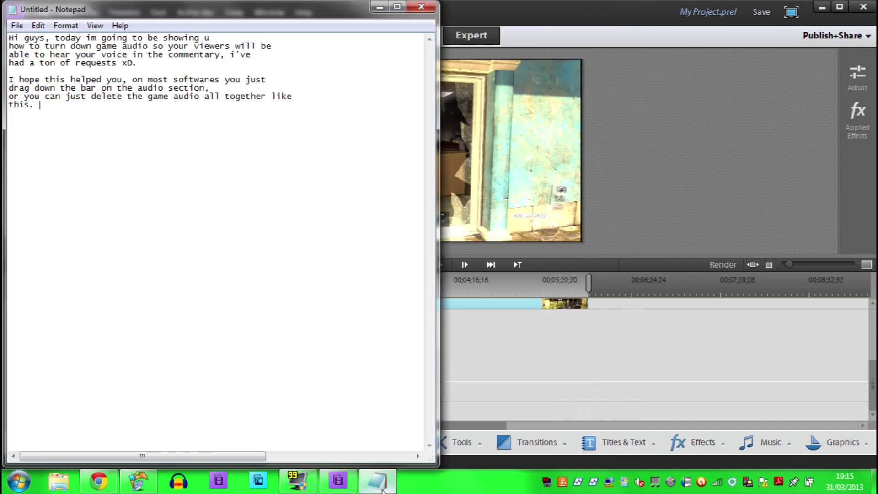
type("T")
type("aDA")
type("AAAAAAAAAAAAAA  ")
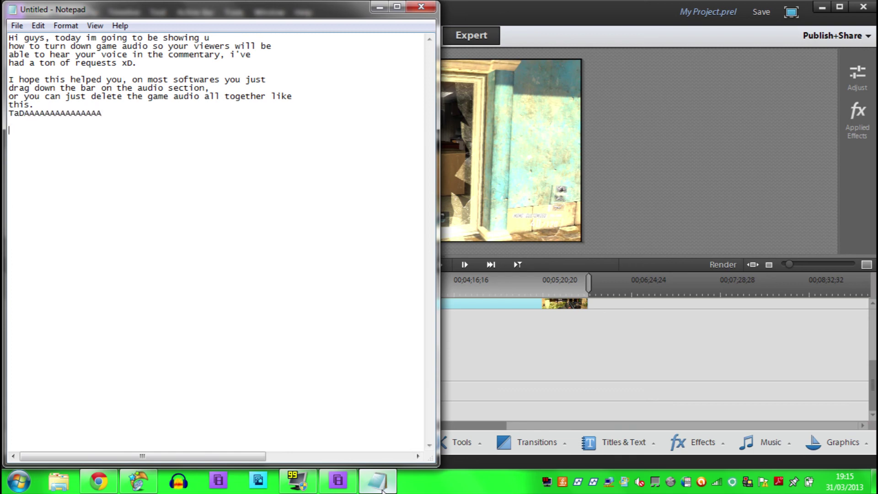
type("Hope this ")
type("helped, i")
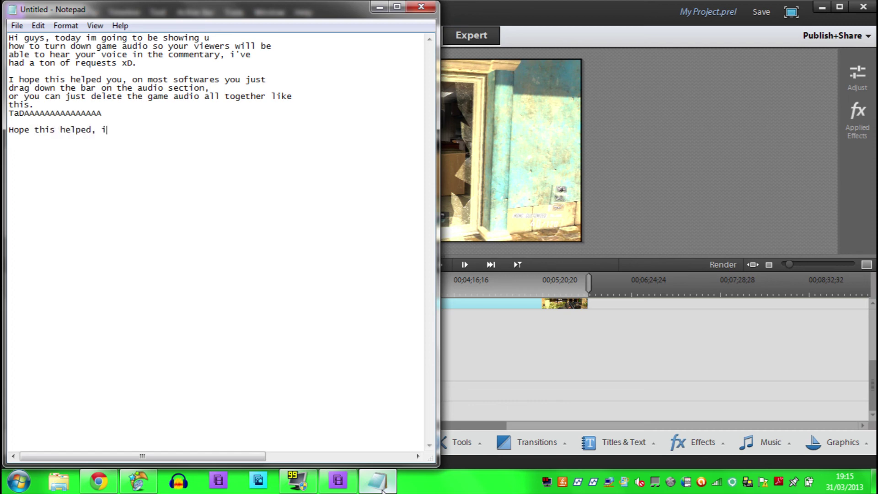
type("f it did pl")
type("ease lea")
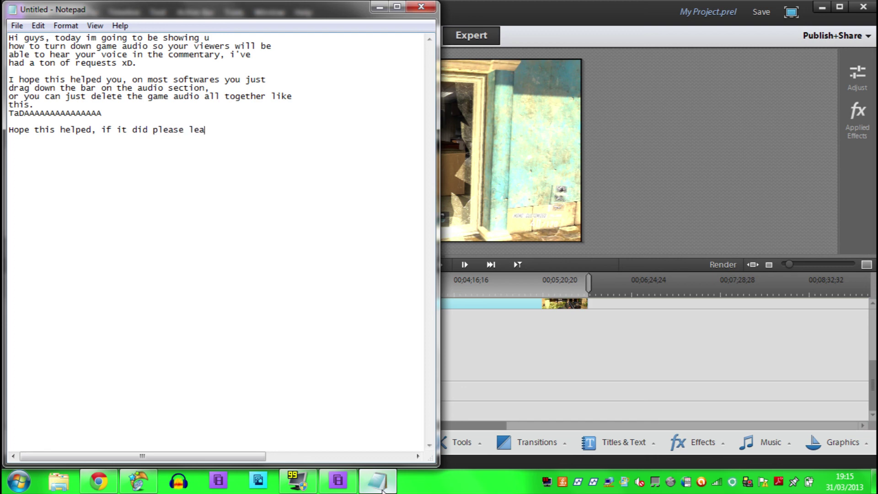
type("ve a lik")
type("e! ")
type("excuse")
type(" my slow ")
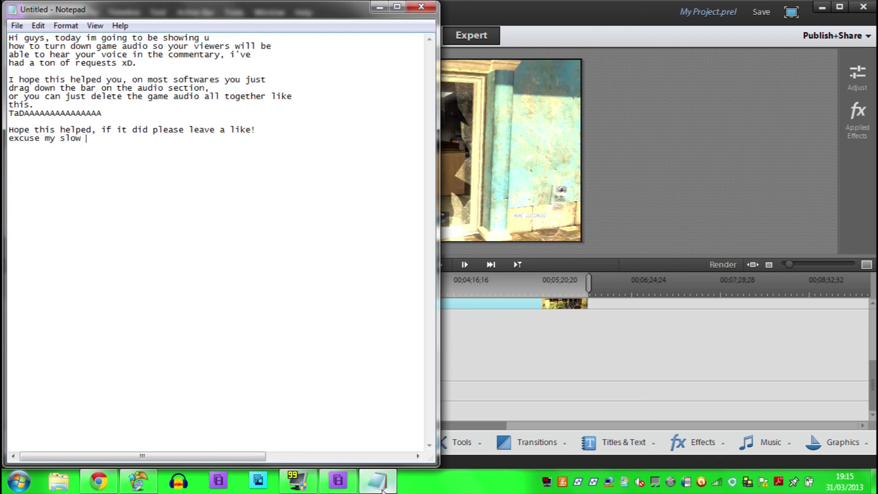
type("typing ")
type(":)")
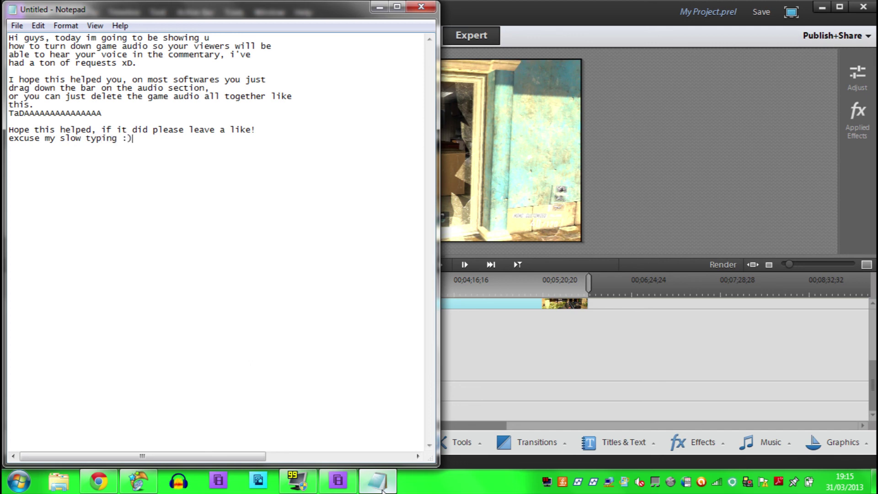